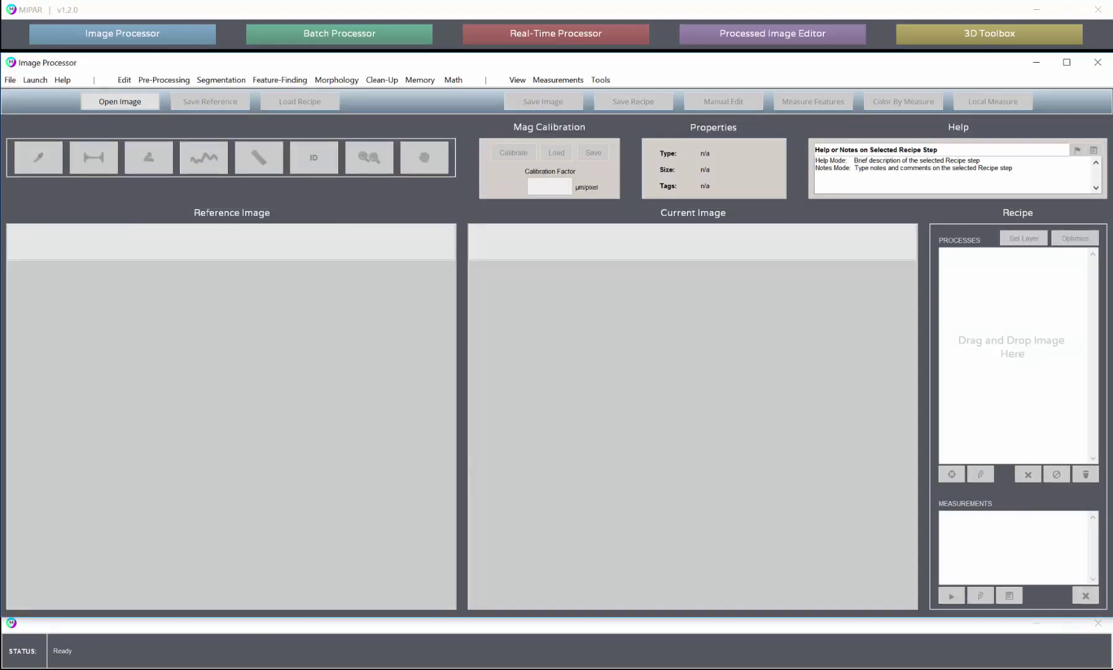
# Load WC_ORIGINAL.png from the C003 - Grains+Matrix_SEM folder as the 1224 x 1088 current image
pyautogui.click(282, 669)
pyautogui.click(295, 161)
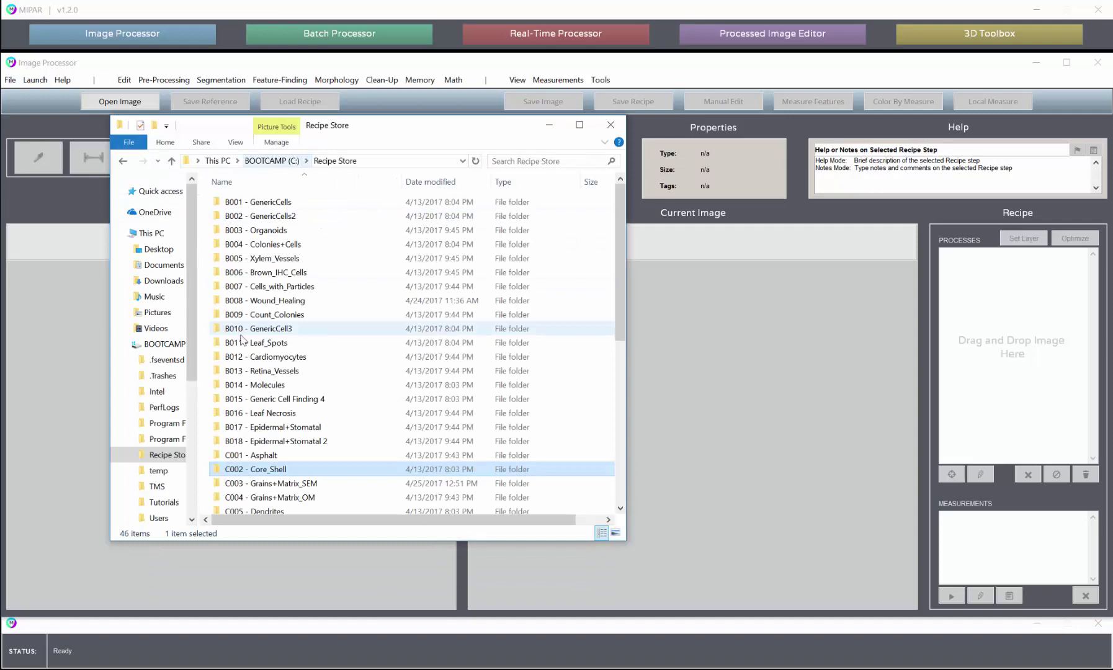
pyautogui.doubleClick(292, 484)
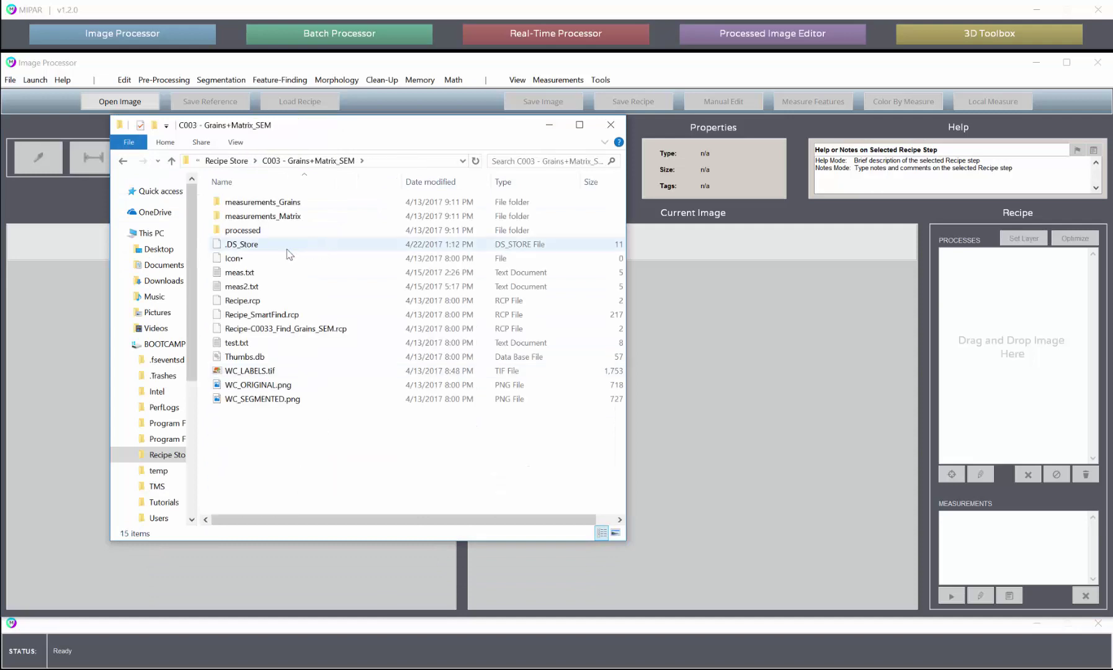
pyautogui.moveTo(251, 385); pyautogui.dragTo(893, 388)
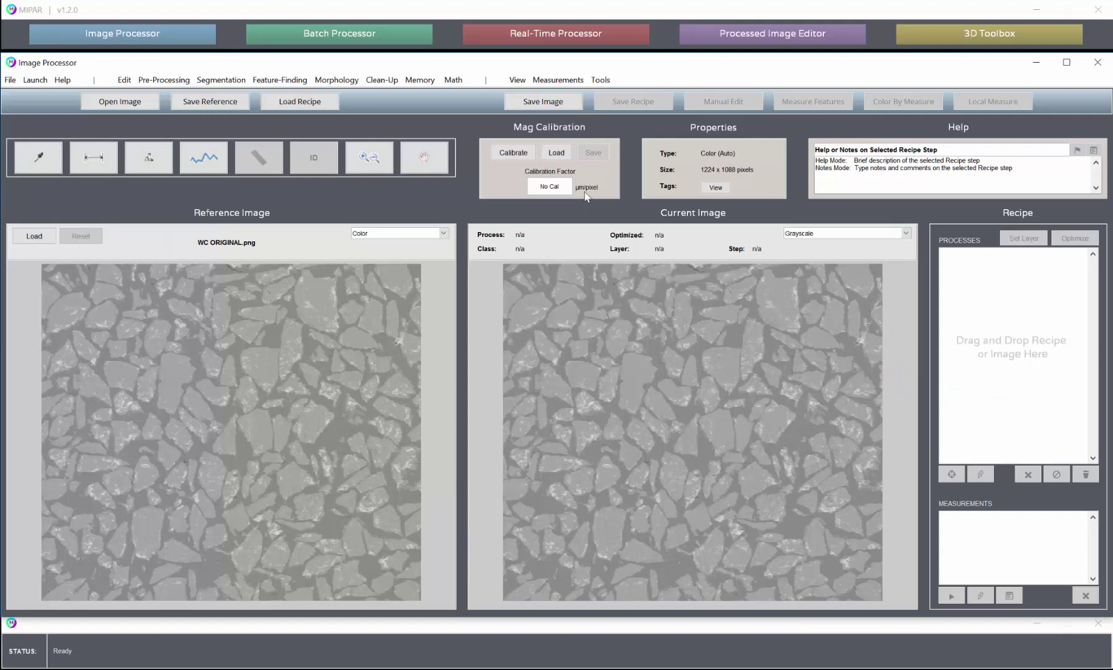
# Run Recipe-C0033_Find_Grains_SEM.rcp and view its PARTICLES – Separate Features step
pyautogui.click(332, 105)
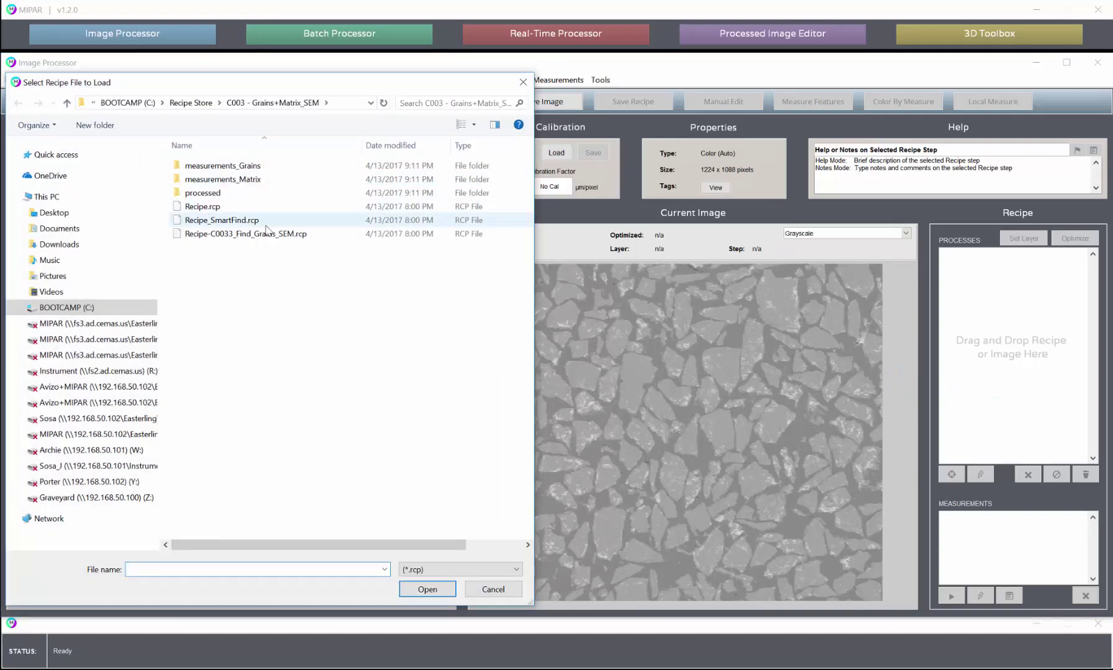
pyautogui.click(260, 236)
pyautogui.doubleClick(261, 236)
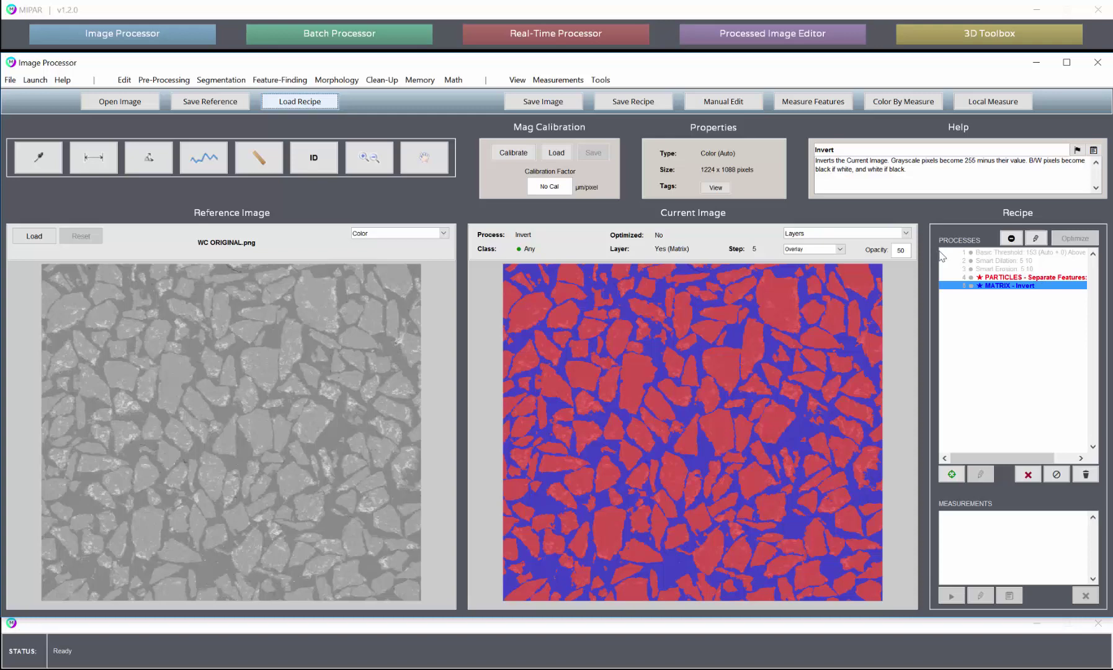
pyautogui.click(1021, 278)
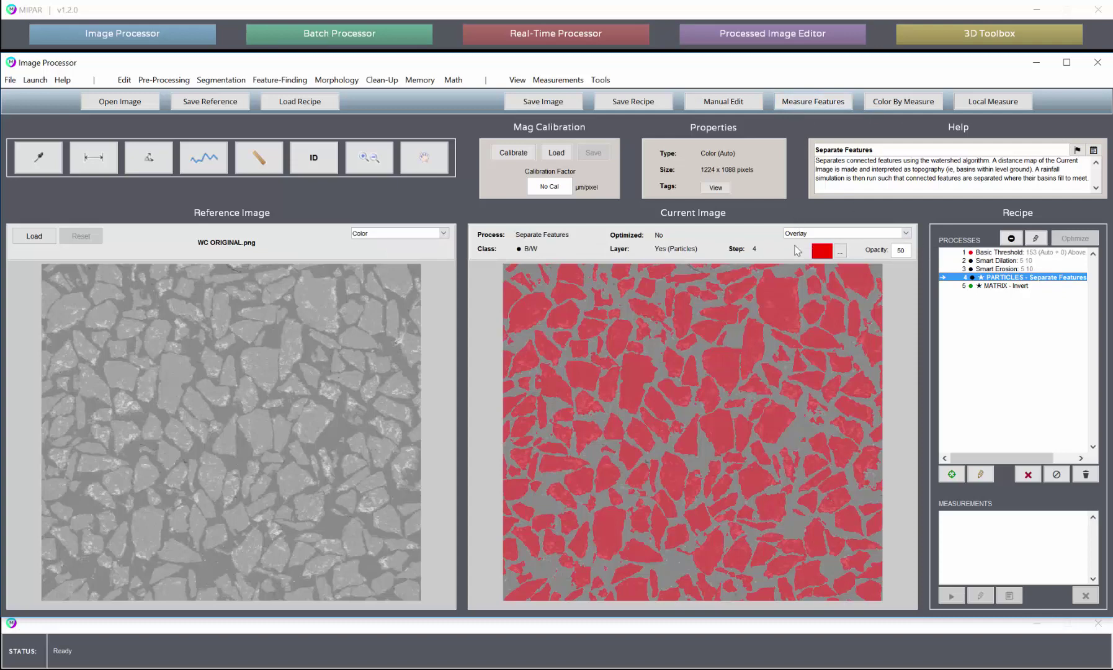
# Check Measure Features, then switch the Current Image display from Overlay to Layers
pyautogui.click(811, 104)
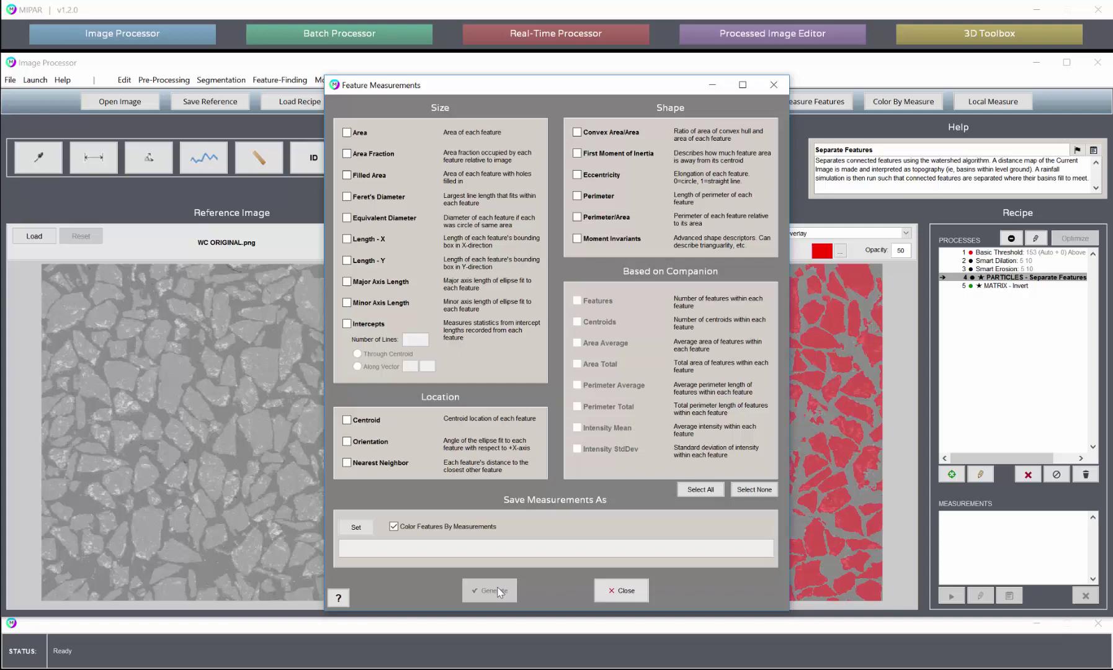
pyautogui.click(623, 594)
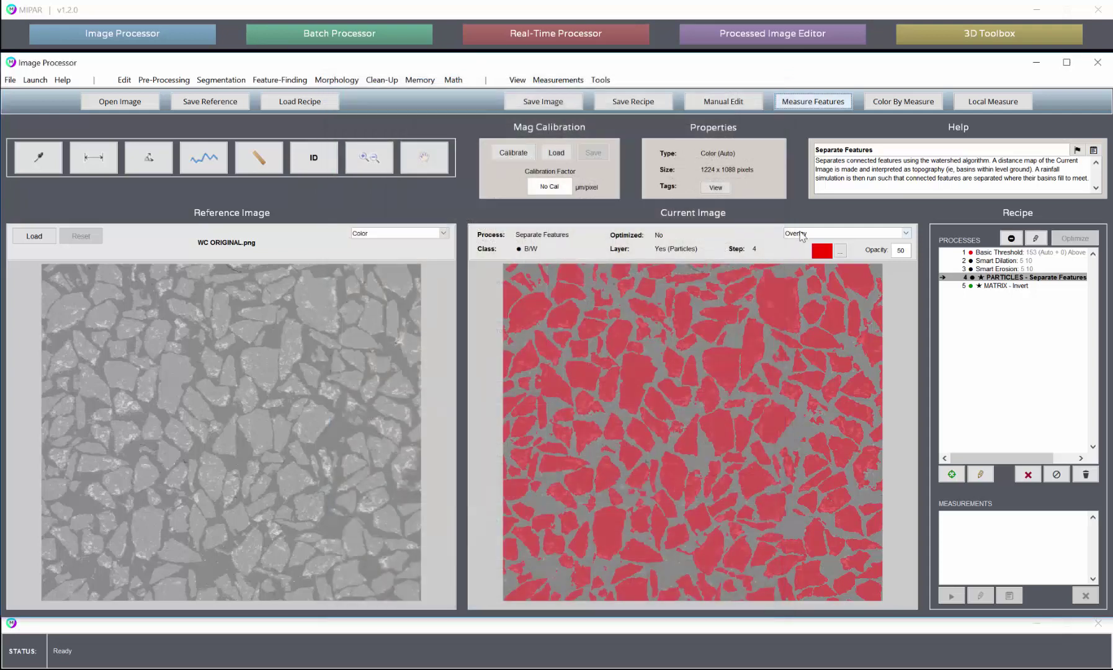
pyautogui.click(803, 234)
pyautogui.click(799, 282)
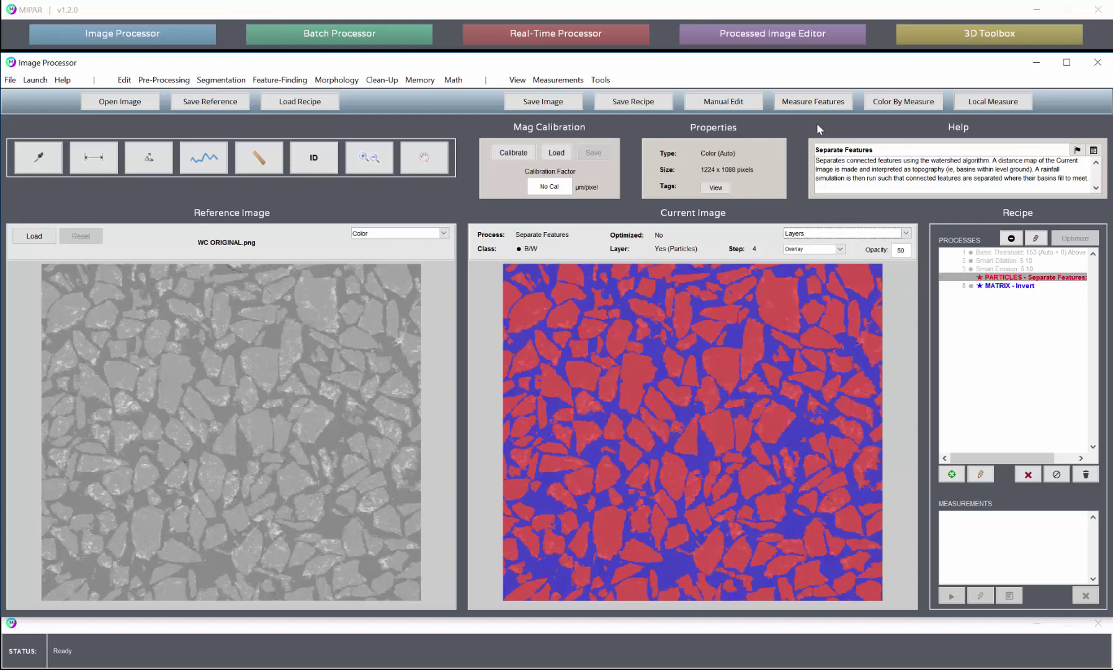
# Start Color By Measure on the Particles layer, after one cancelled attempt
pyautogui.click(814, 106)
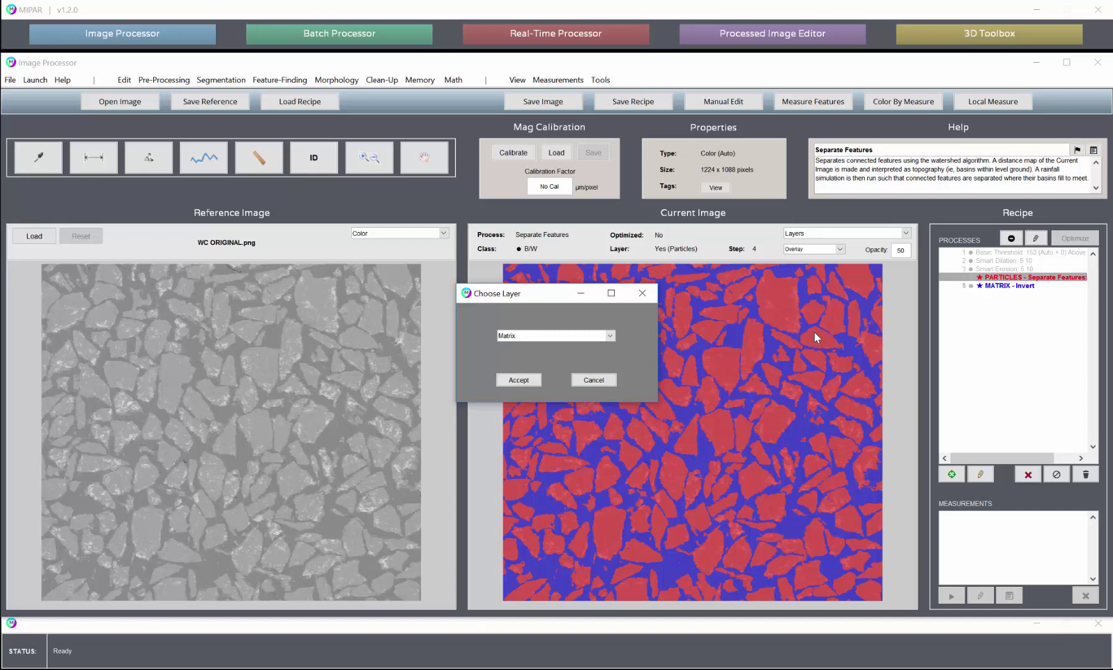
pyautogui.click(525, 336)
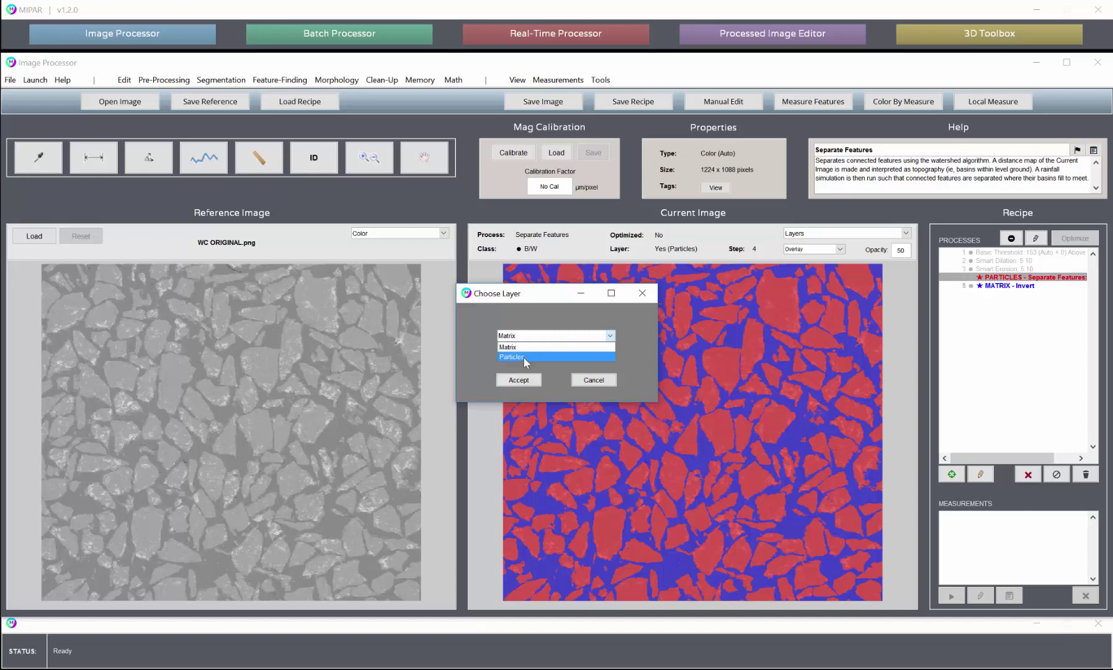
pyautogui.click(538, 319)
pyautogui.click(594, 381)
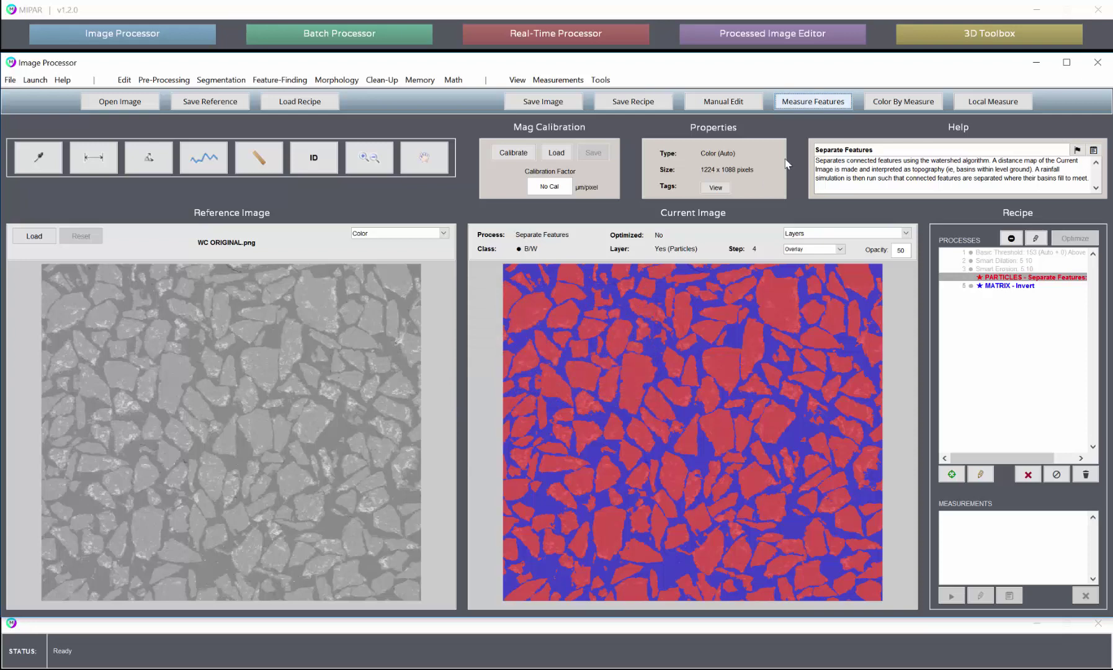
pyautogui.click(890, 106)
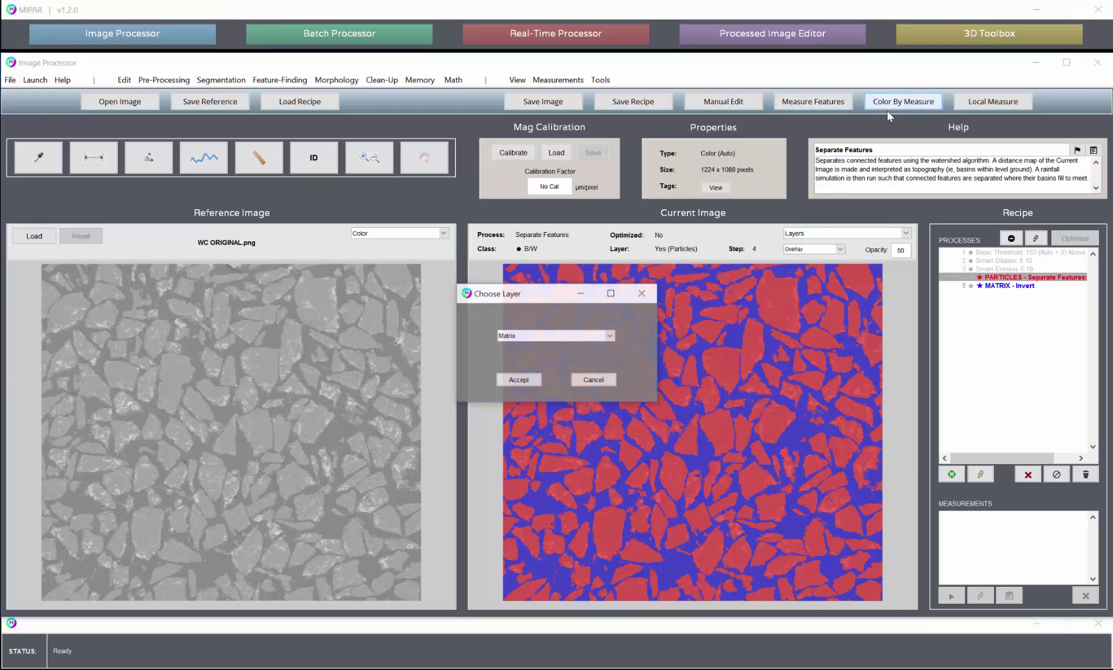
pyautogui.click(544, 341)
pyautogui.click(536, 358)
pyautogui.click(517, 381)
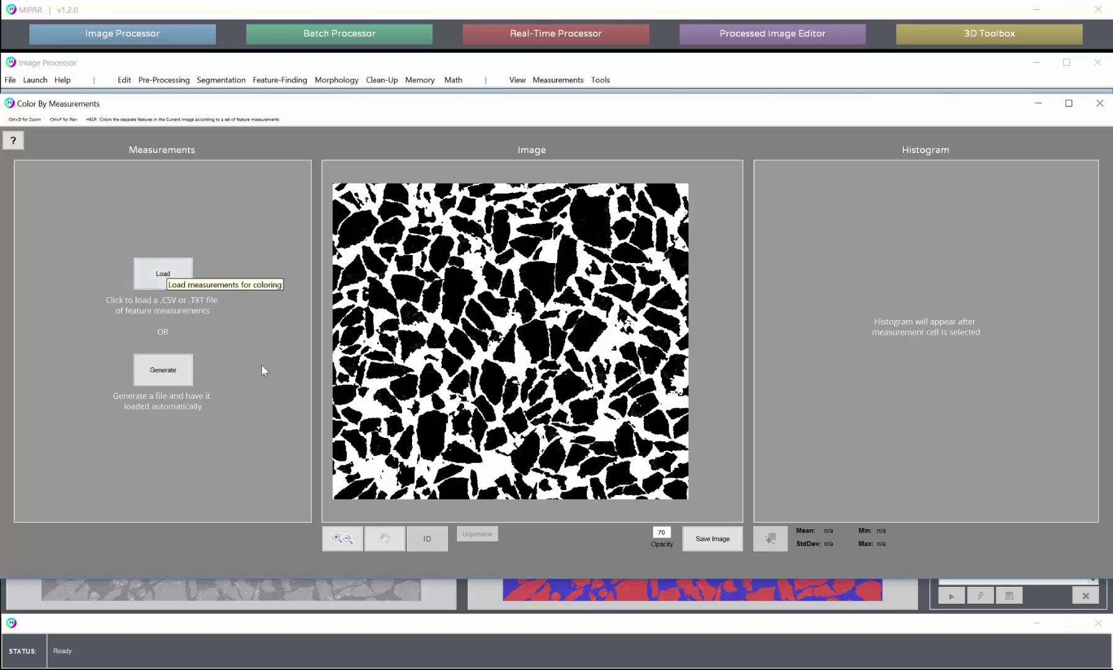
# Generate Equivalent Diameter, Feret's Diameter and Eccentricity measurements for every particle
pyautogui.click(164, 380)
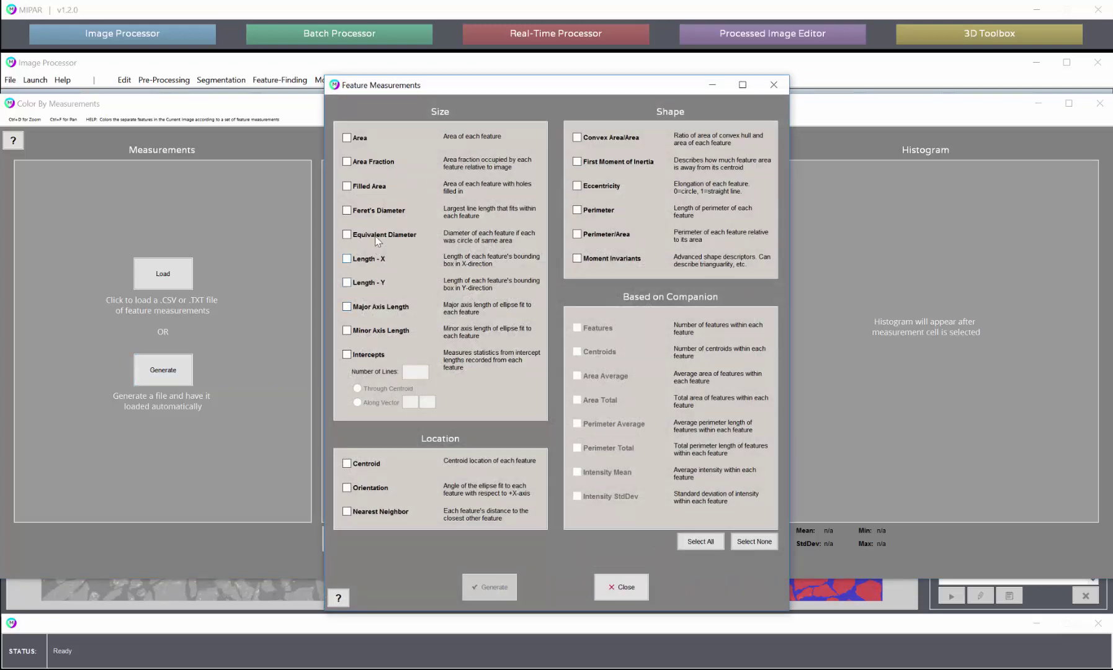
pyautogui.click(377, 236)
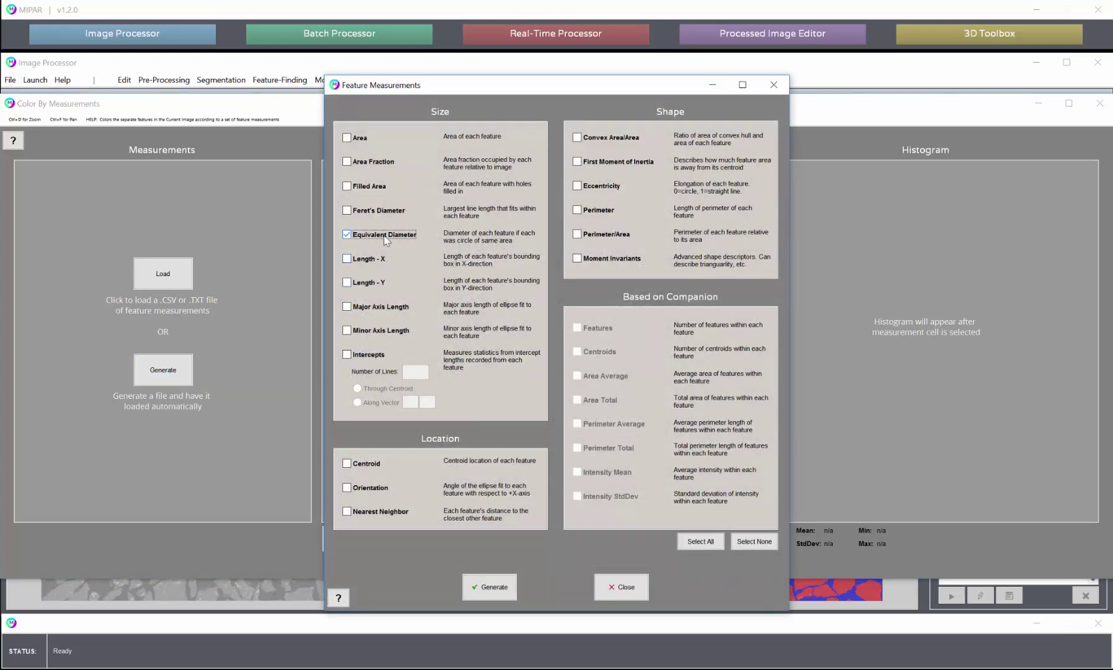
pyautogui.moveTo(463, 89); pyautogui.dragTo(510, 82)
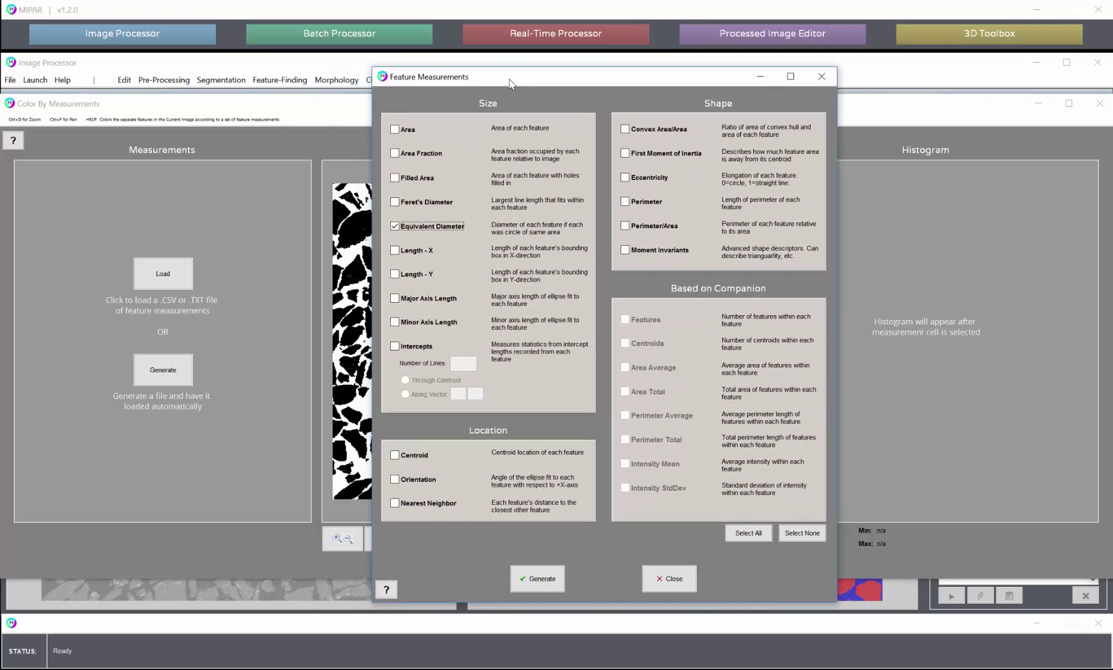
pyautogui.click(411, 204)
pyautogui.click(646, 180)
pyautogui.click(553, 582)
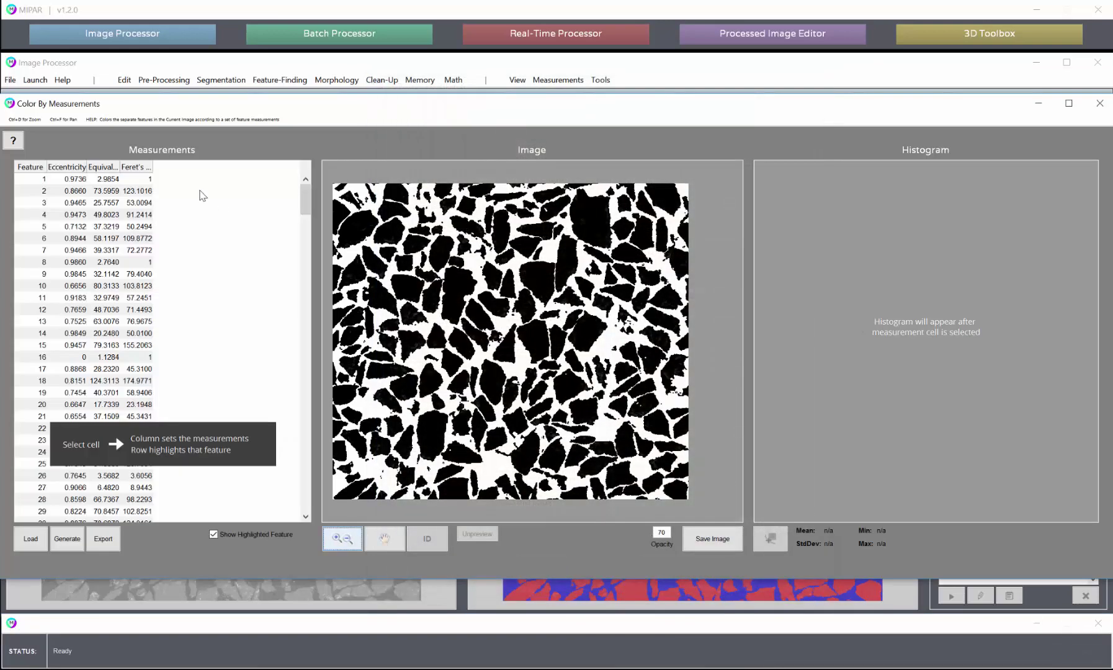
# Widen the table columns and colour particles by Equivalent Diameter from the row 32 cell
pyautogui.moveTo(87, 167); pyautogui.dragTo(298, 164)
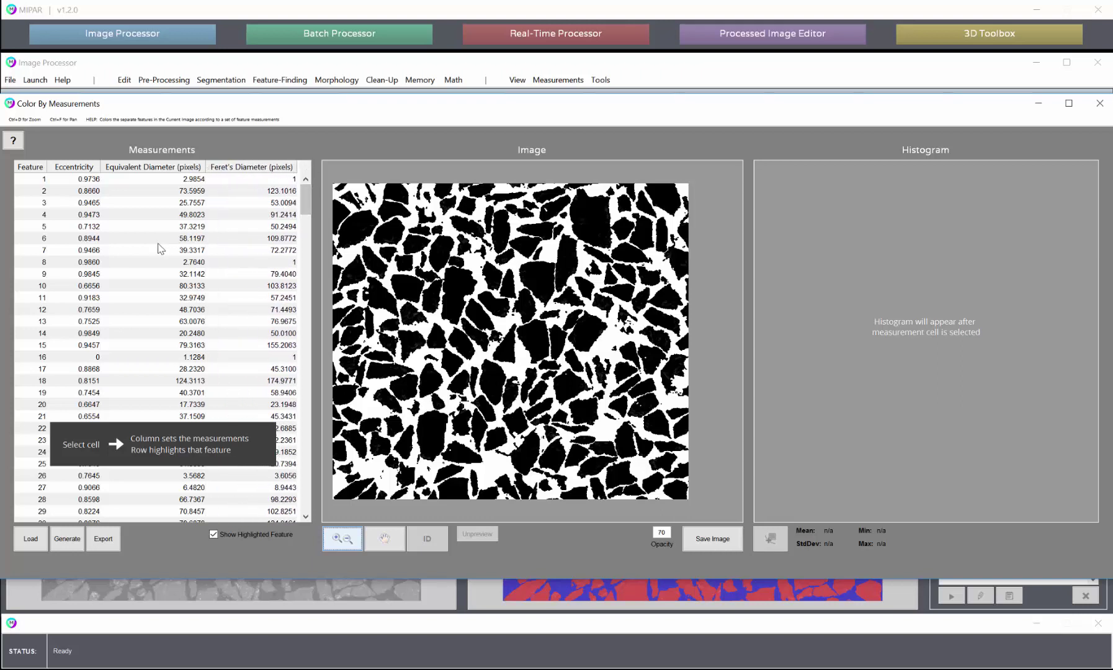
pyautogui.moveTo(306, 199)
pyautogui.mouseDown()
pyautogui.moveTo(306, 287)
pyautogui.moveTo(307, 186)
pyautogui.mouseUp()
pyautogui.moveTo(309, 202); pyautogui.dragTo(304, 227)
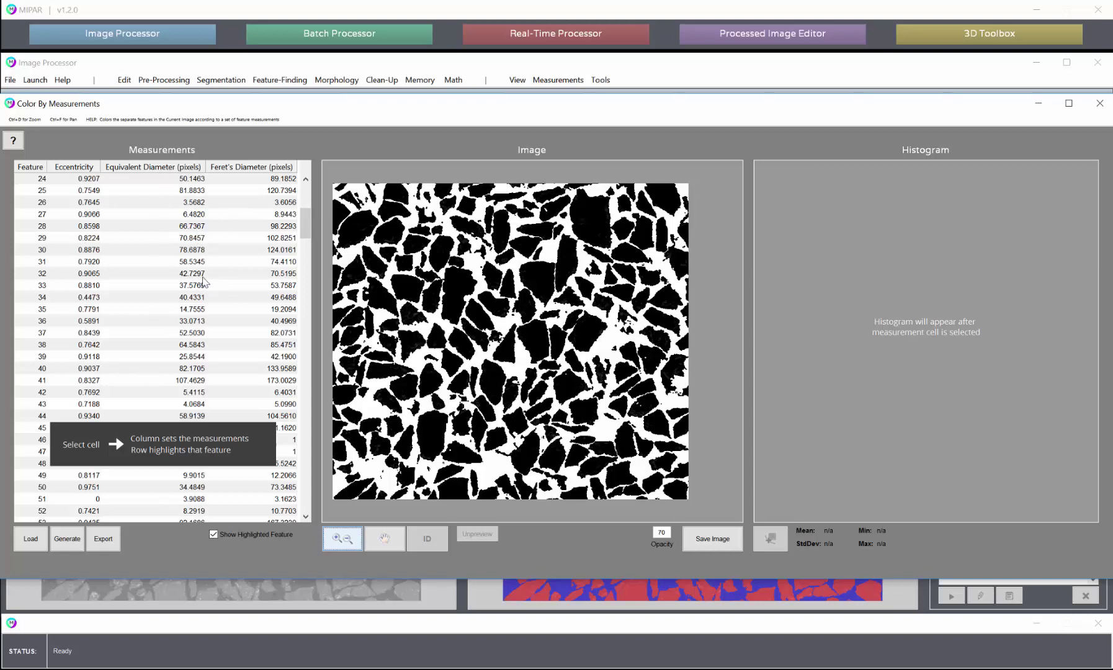
pyautogui.click(174, 274)
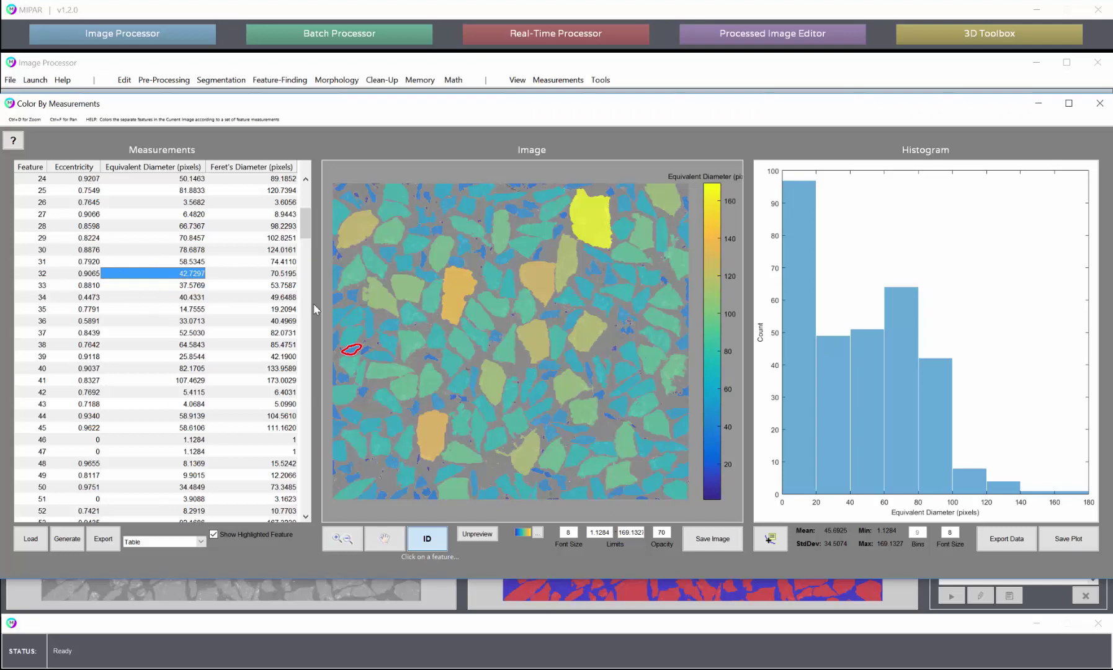
# Outline the grains of features 38, 42, 50 and 53 from their Equivalent Diameter rows
pyautogui.scroll(1, 298, 304)
pyautogui.scroll(-2, 177, 328)
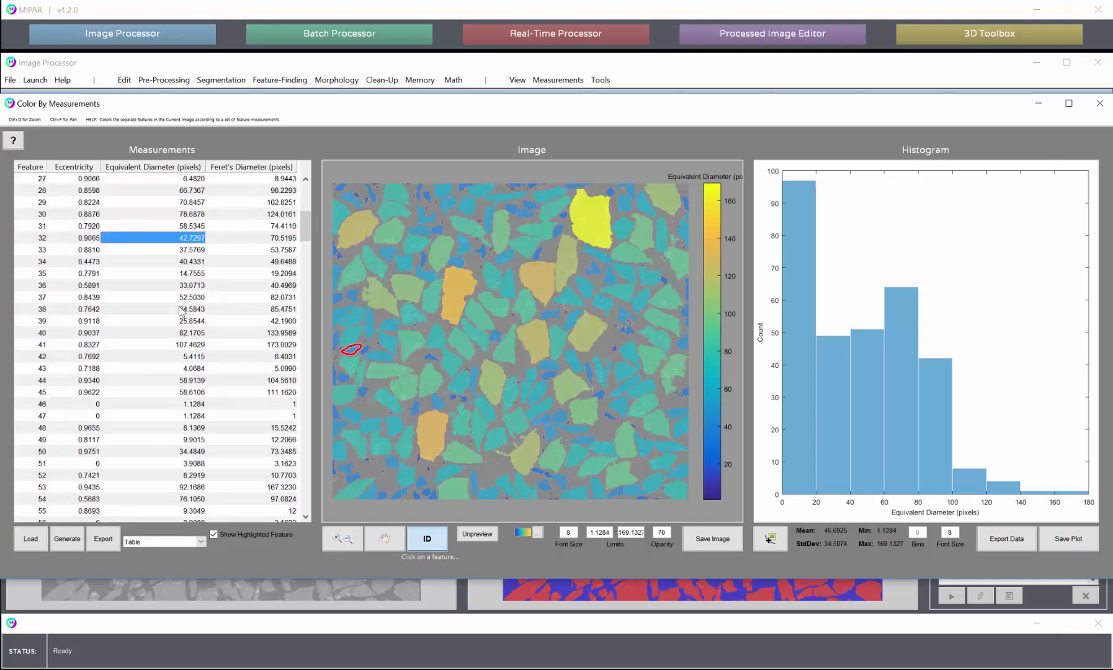
pyautogui.click(180, 309)
pyautogui.click(186, 357)
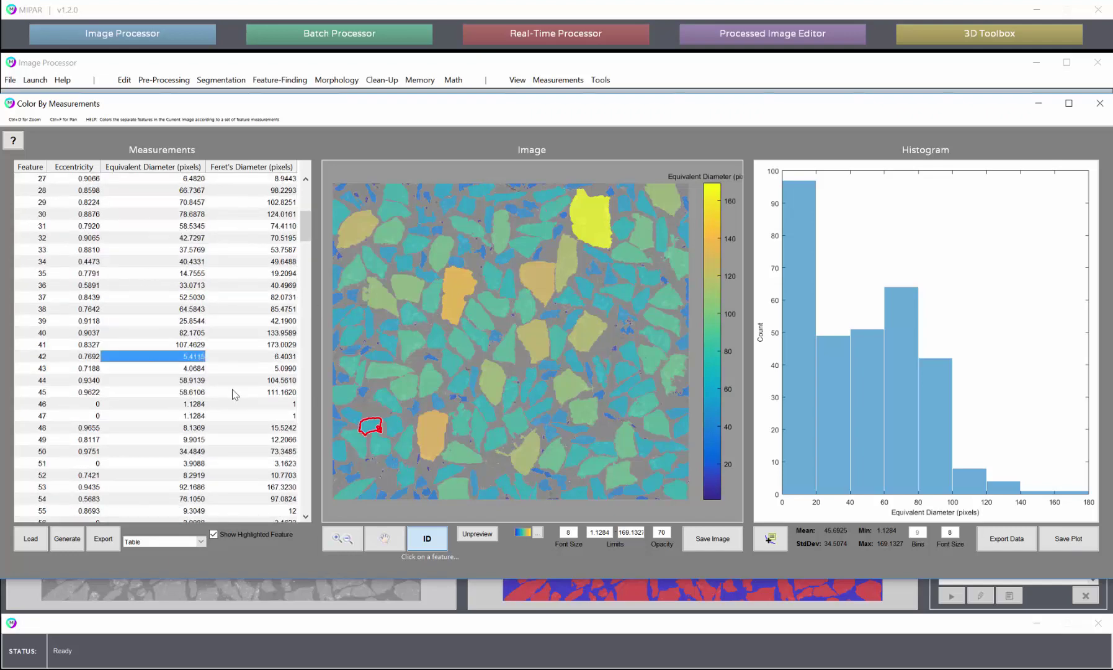
pyautogui.scroll(-2, 205, 384)
pyautogui.click(187, 381)
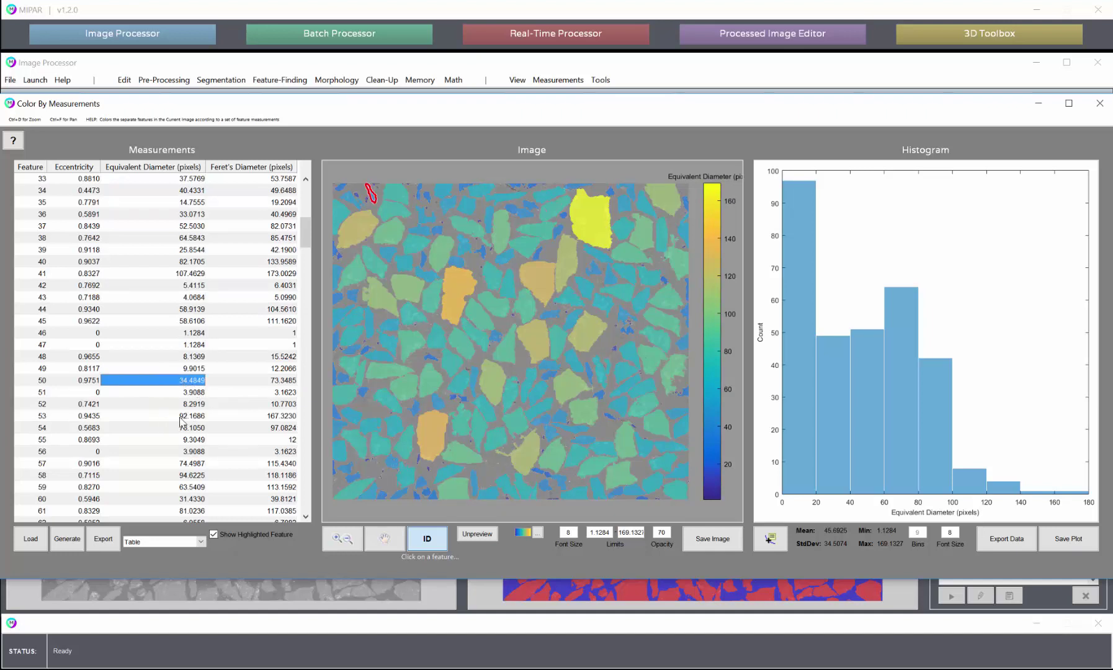
pyautogui.click(181, 416)
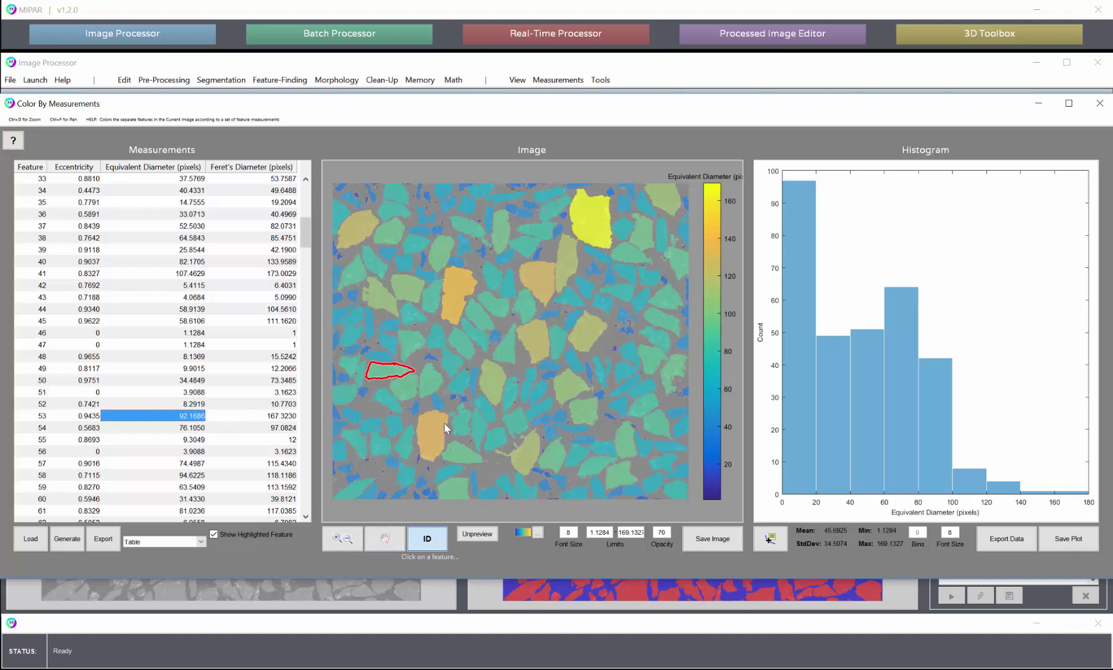
# Identify several grains' table rows in the image, such as feature 73 at 104.2210 pixels
pyautogui.scroll(-1, 444, 410)
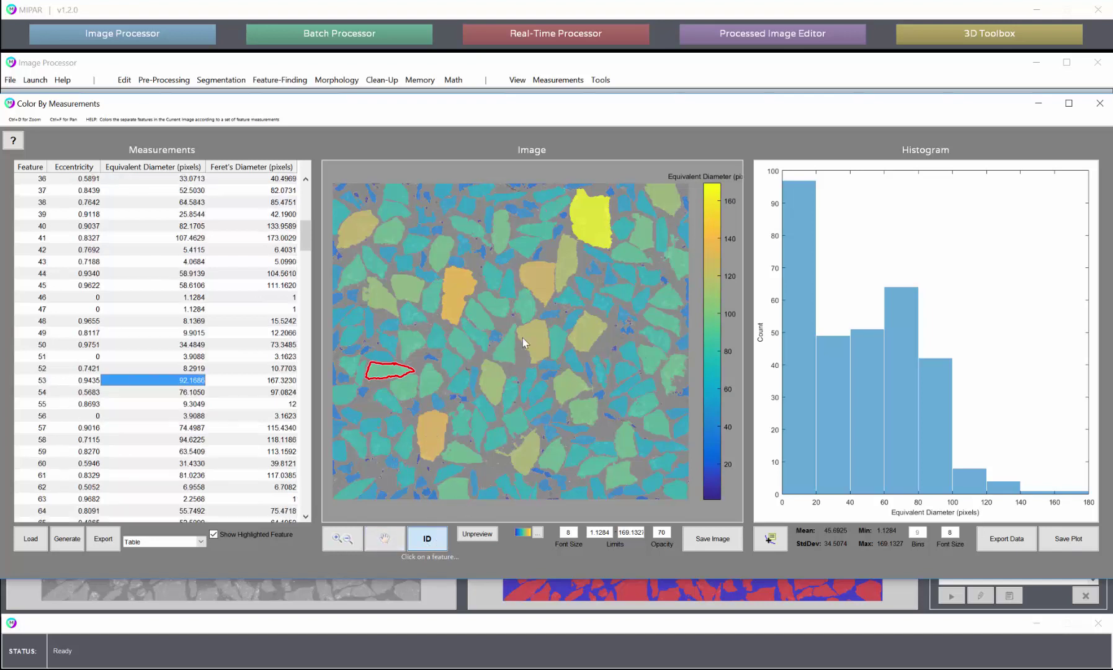
pyautogui.click(595, 225)
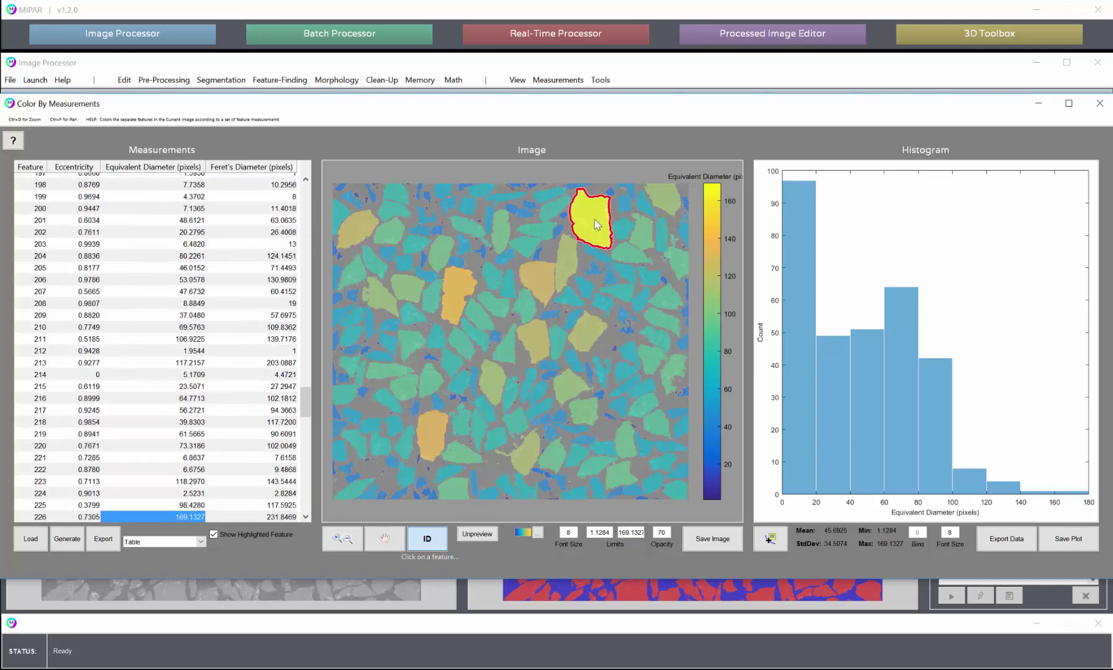
pyautogui.click(459, 284)
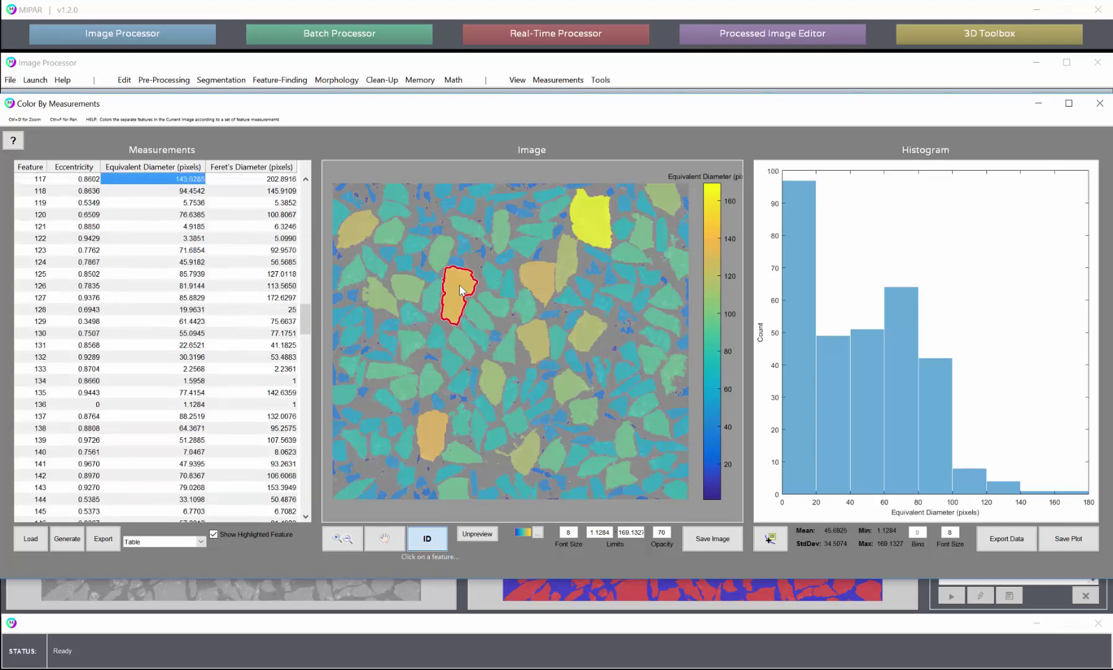
pyautogui.click(532, 331)
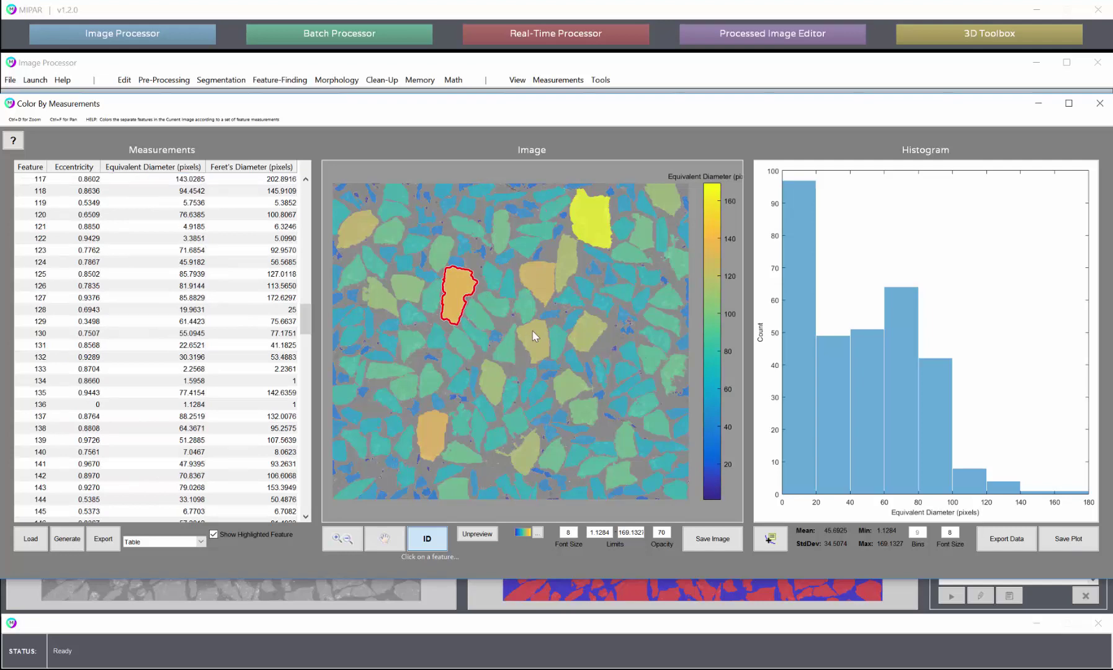
pyautogui.click(589, 329)
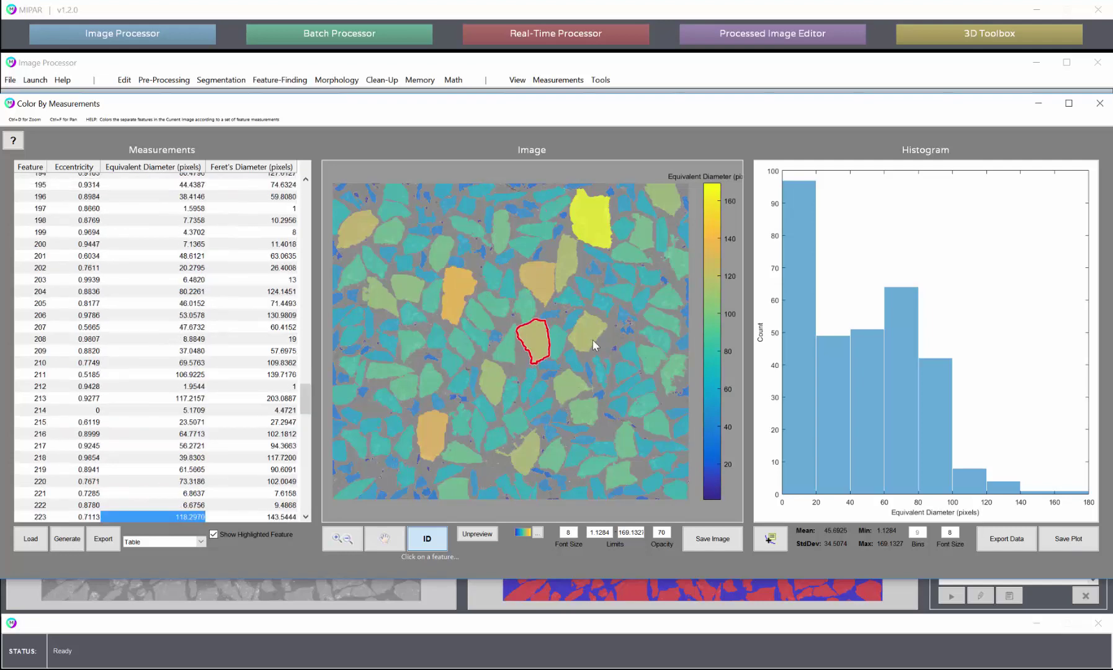
pyautogui.click(400, 287)
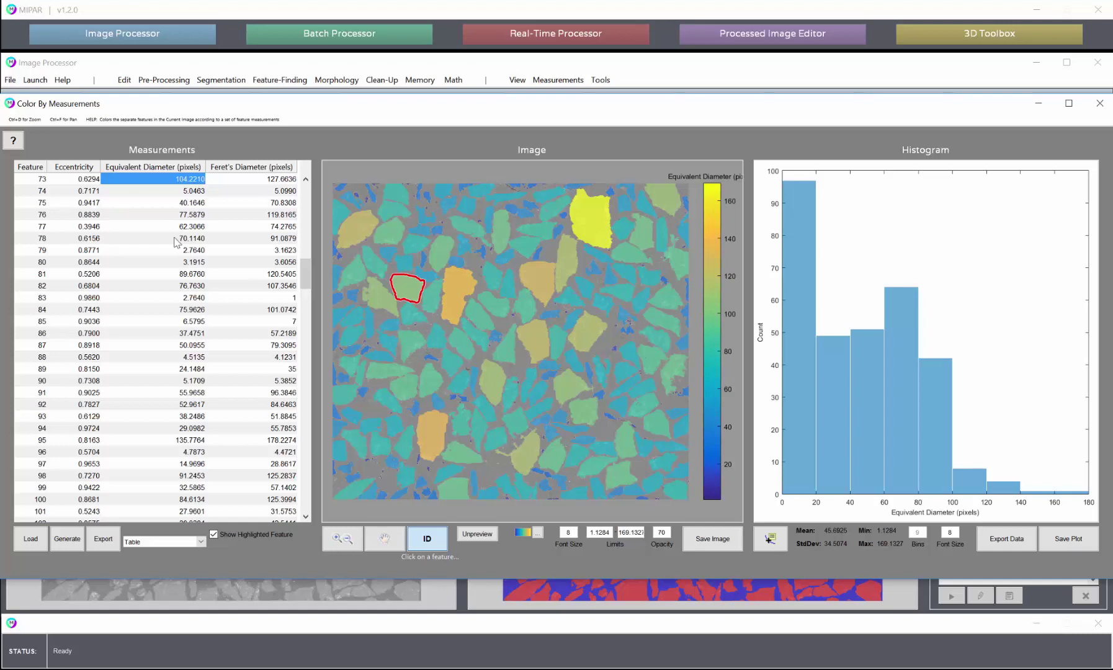
# Colour the grains by Feret's Diameter and set its histogram to 12 bins
pyautogui.click(265, 204)
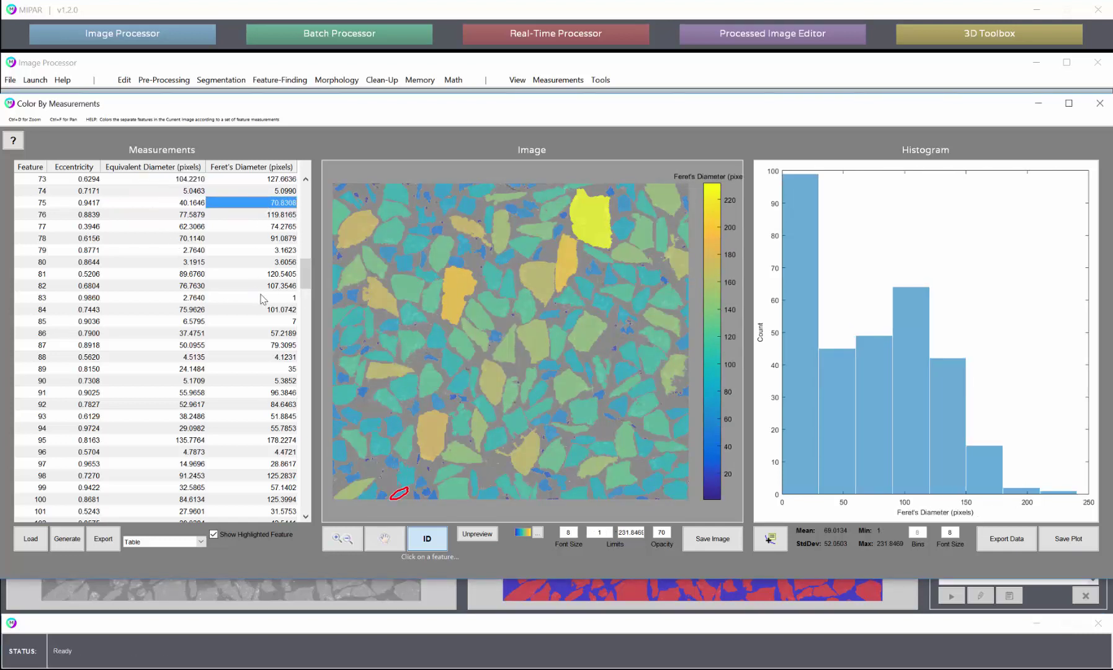
pyautogui.doubleClick(914, 531)
pyautogui.write('12')
pyautogui.press('Return')
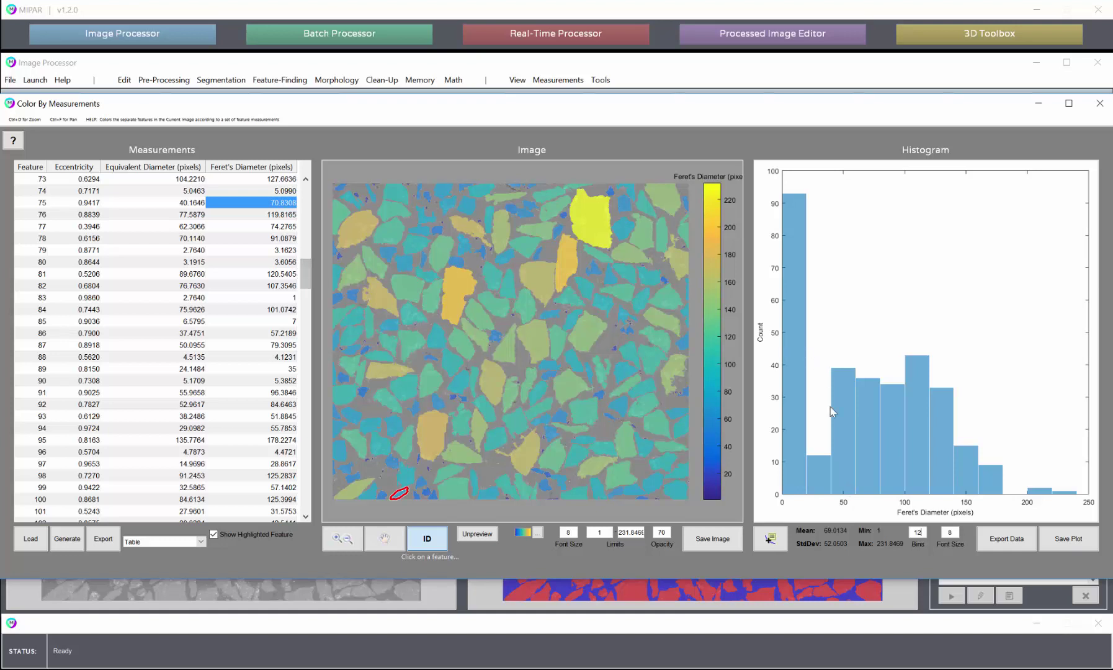
# Look at the statistics copy option, identify feature 117, then recolour by Eccentricity
pyautogui.rightClick(842, 532)
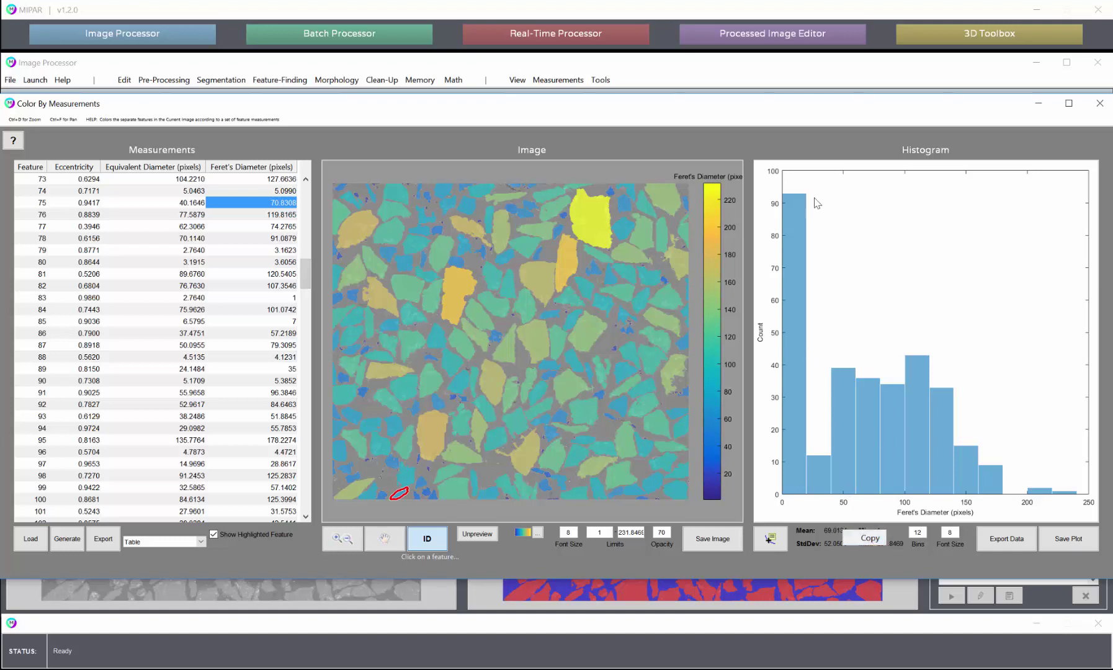
pyautogui.click(794, 133)
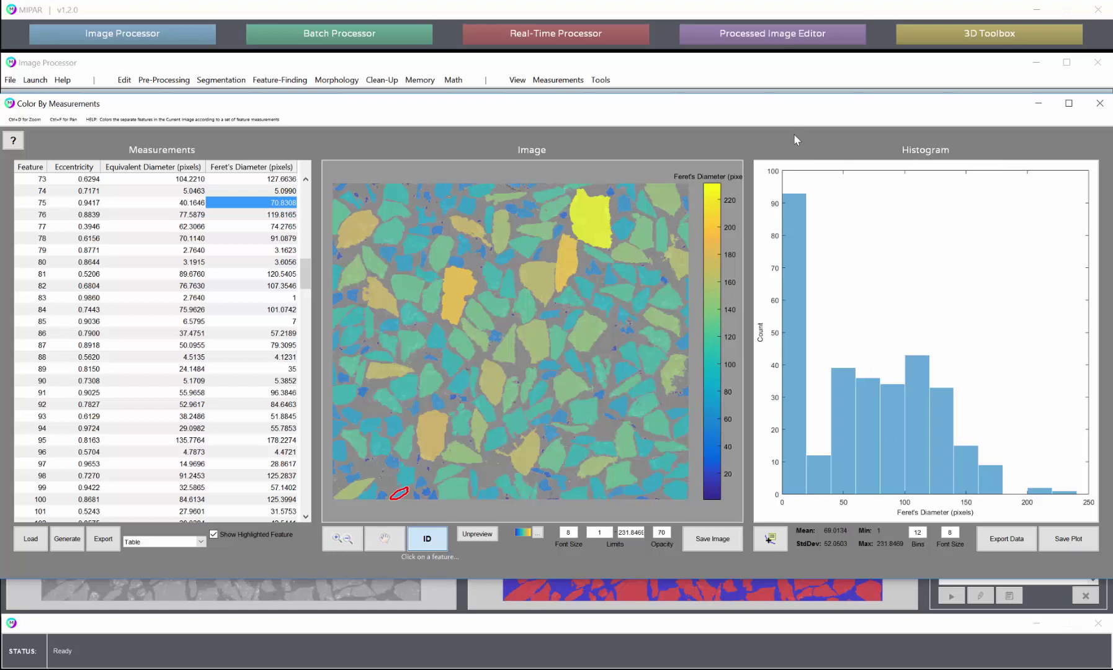
pyautogui.click(449, 283)
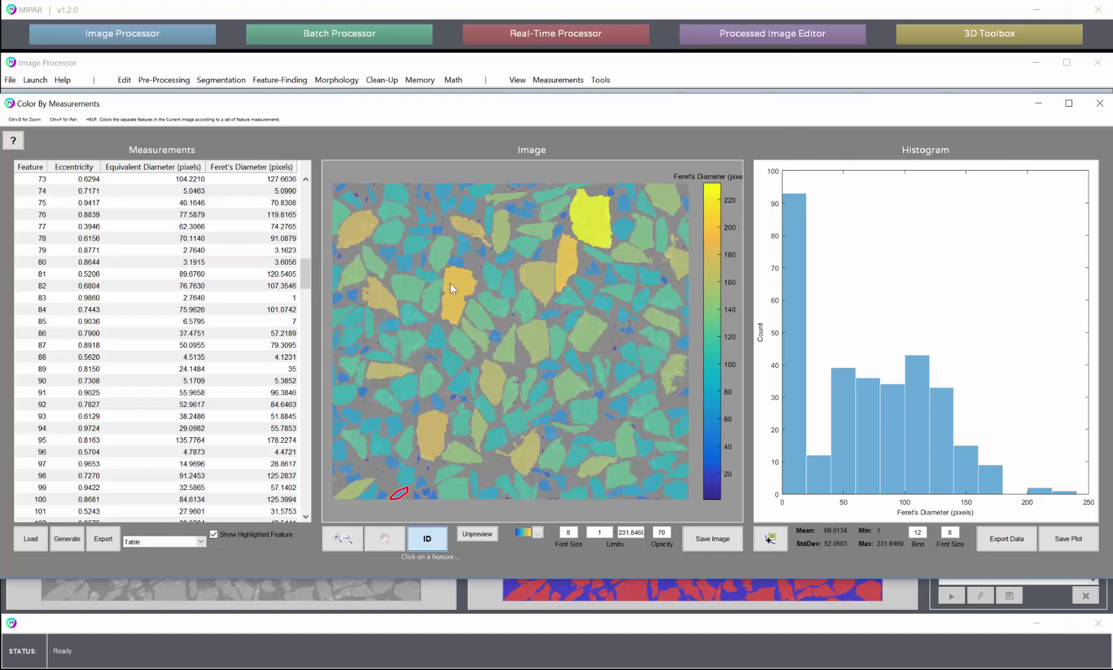
pyautogui.click(95, 232)
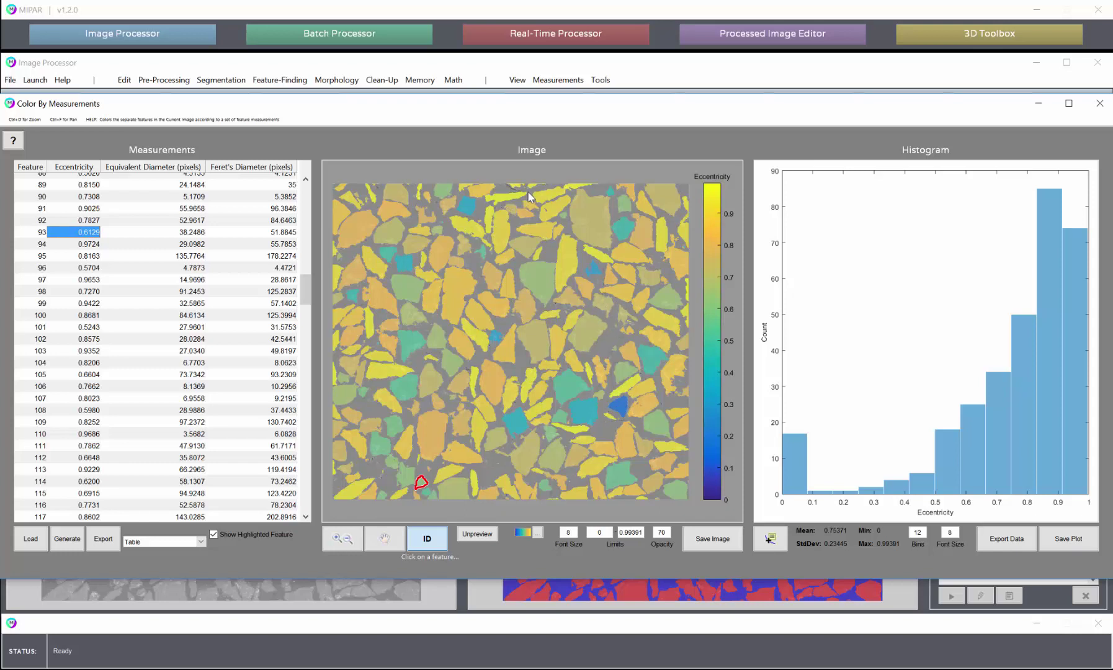
# Check the green grain's and feature 117's eccentricity, then open the Feature Measurements dialog
pyautogui.click(546, 281)
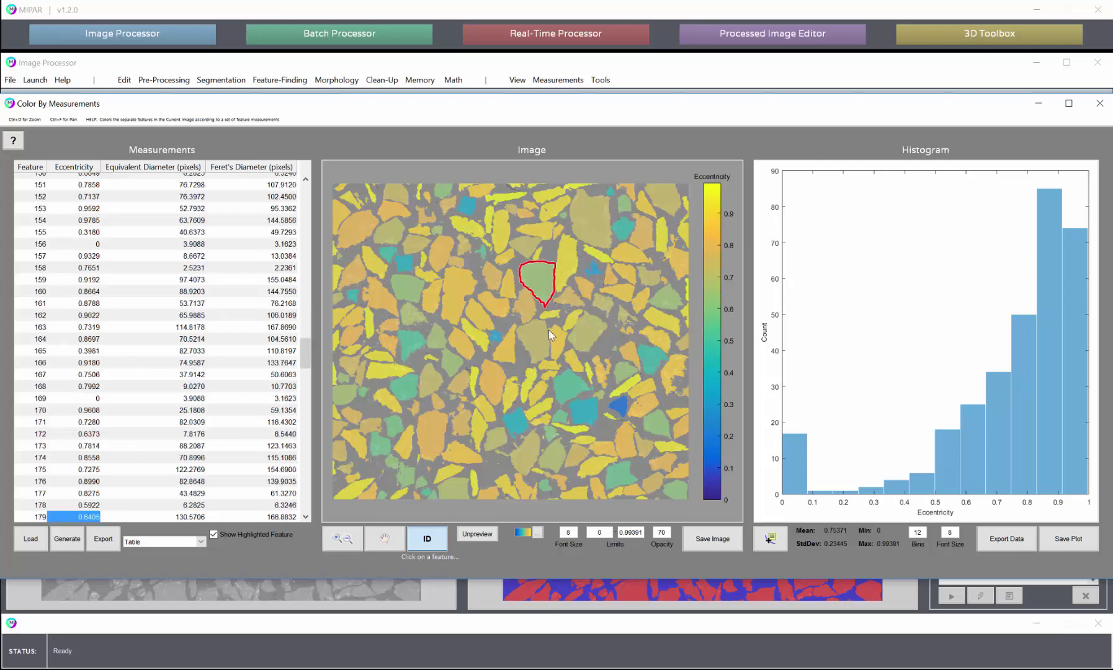
pyautogui.click(460, 300)
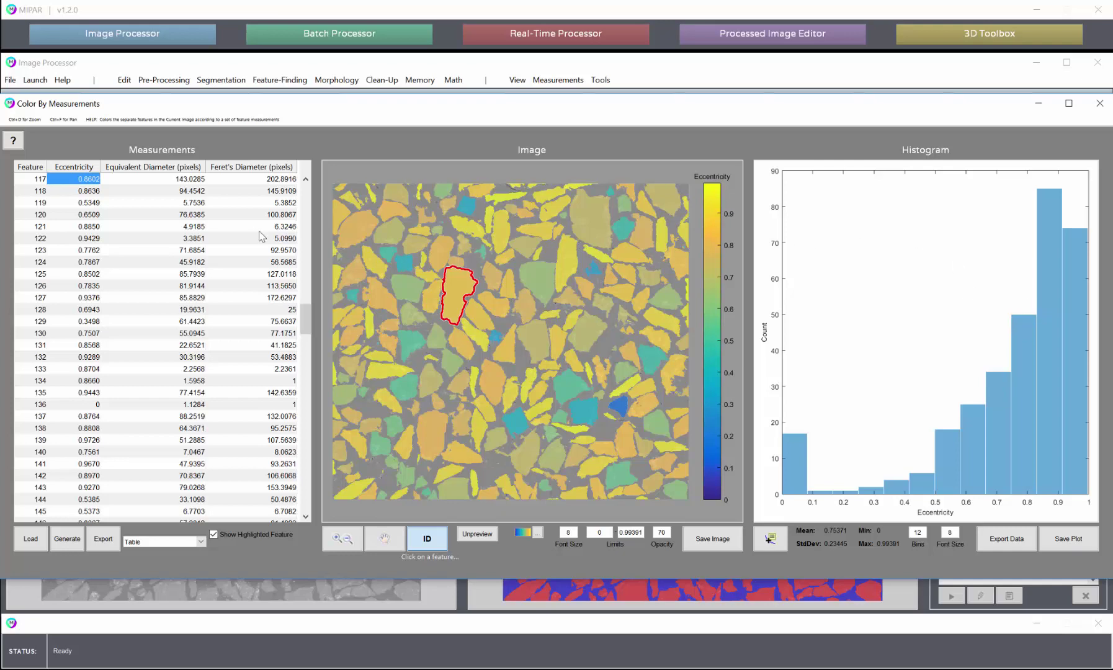
pyautogui.moveTo(309, 323)
pyautogui.mouseDown()
pyautogui.moveTo(312, 205)
pyautogui.moveTo(310, 300)
pyautogui.mouseUp()
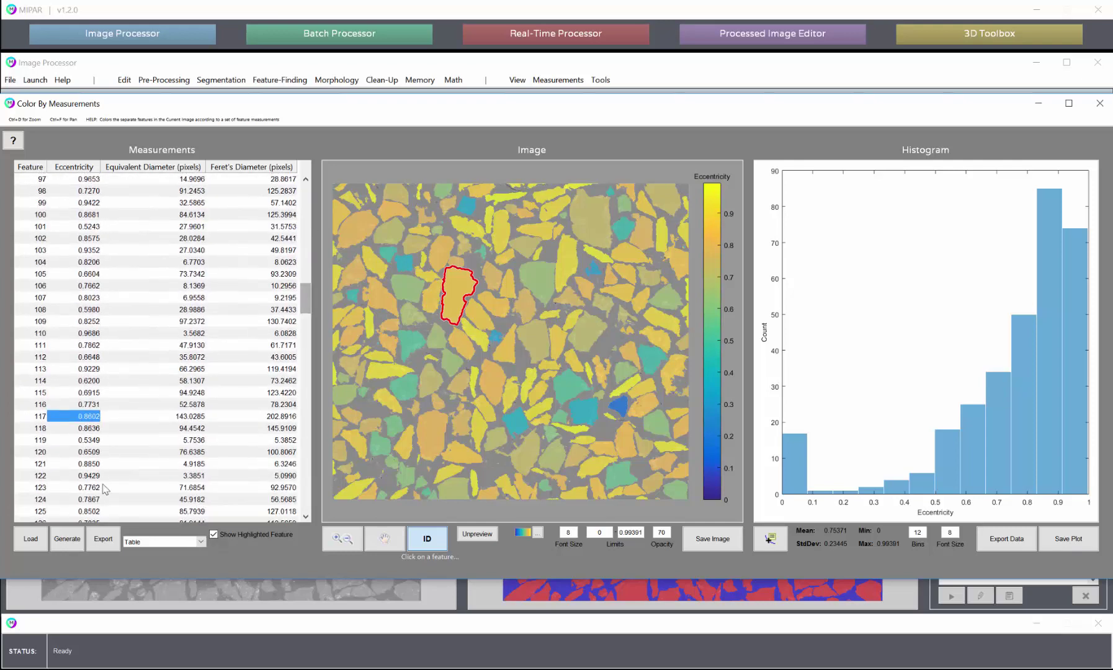
pyautogui.click(67, 539)
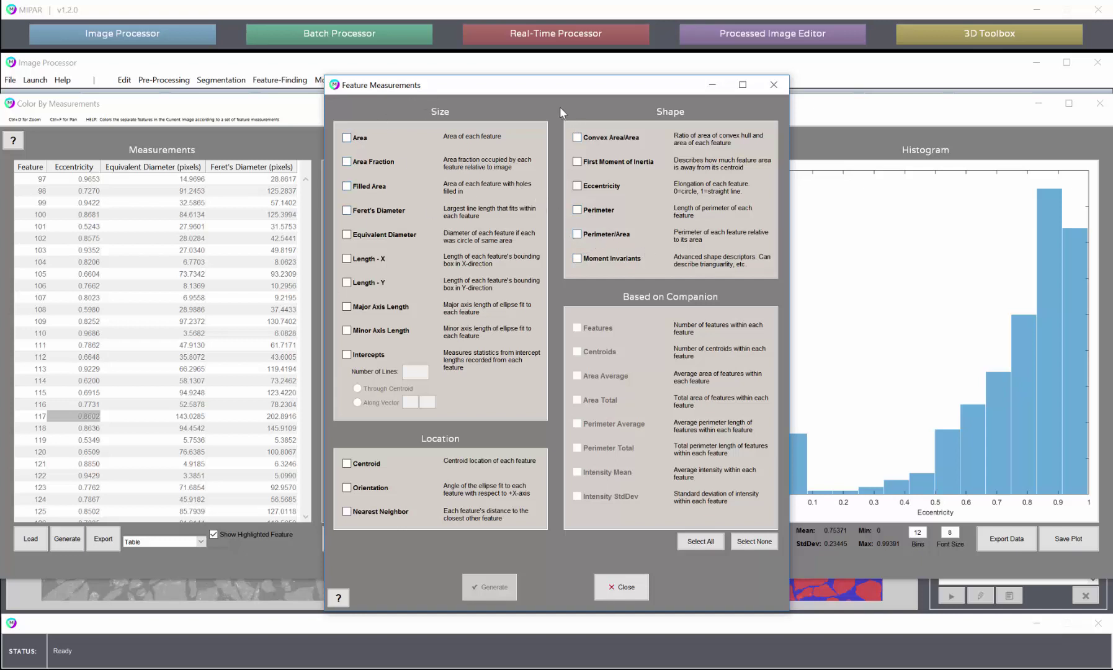
# Close the Feature Measurements dialog without generating any new measurements
pyautogui.click(621, 587)
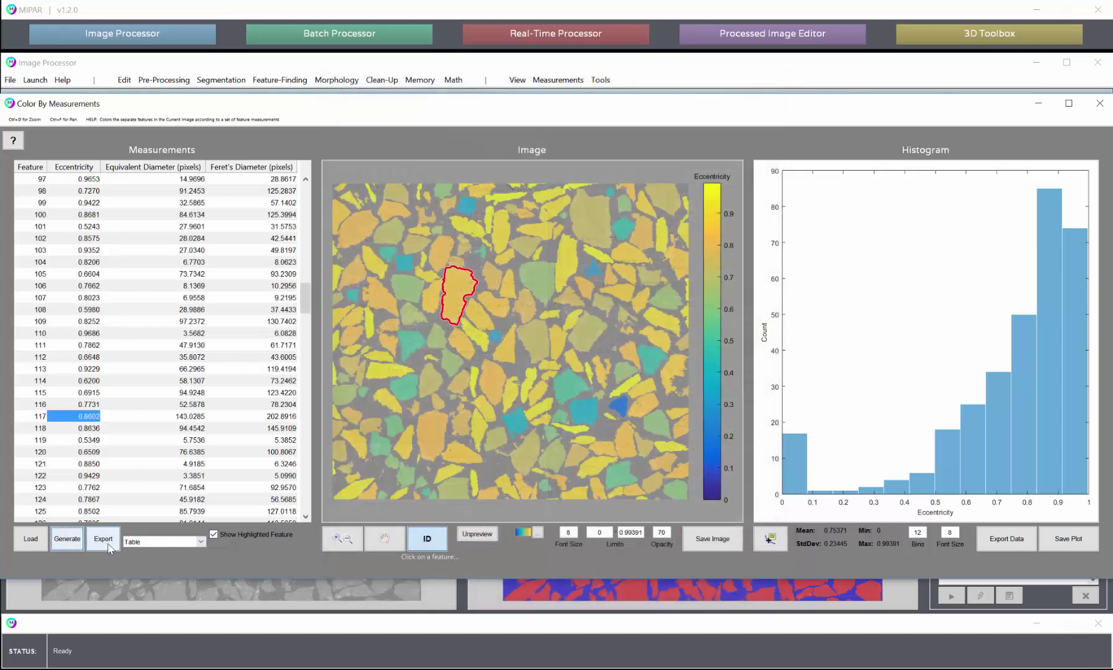